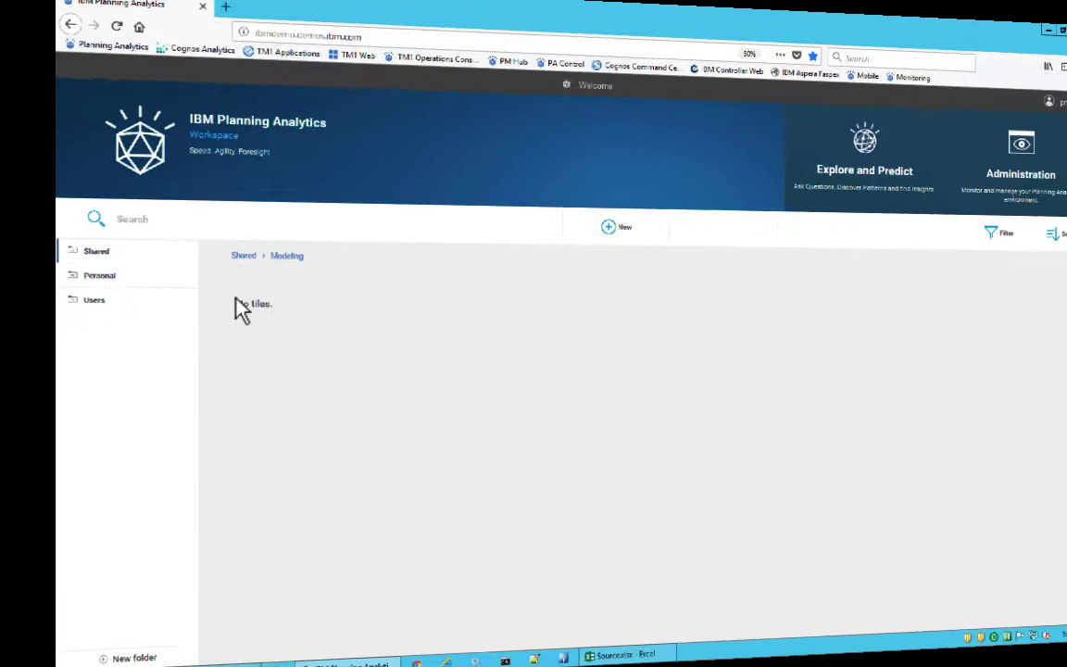
Step: Start a new book, then create a dimension named Accounts under PAW Modeling's Dimensions
{"action": "left_click", "coordinate": [525, 228]}
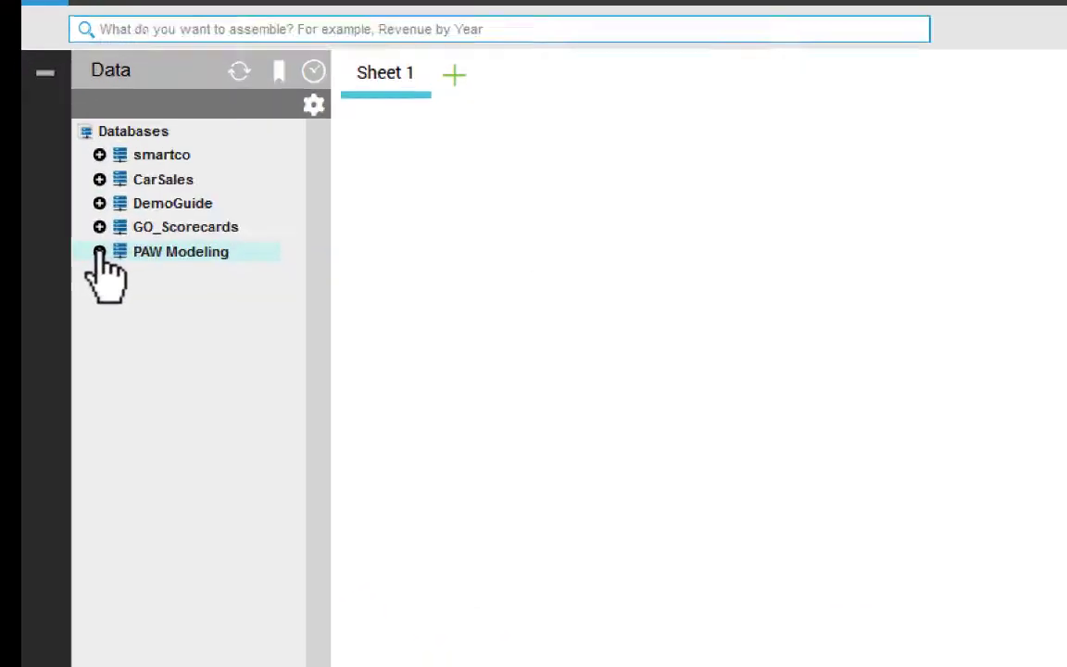
{"action": "left_click", "coordinate": [40, 221]}
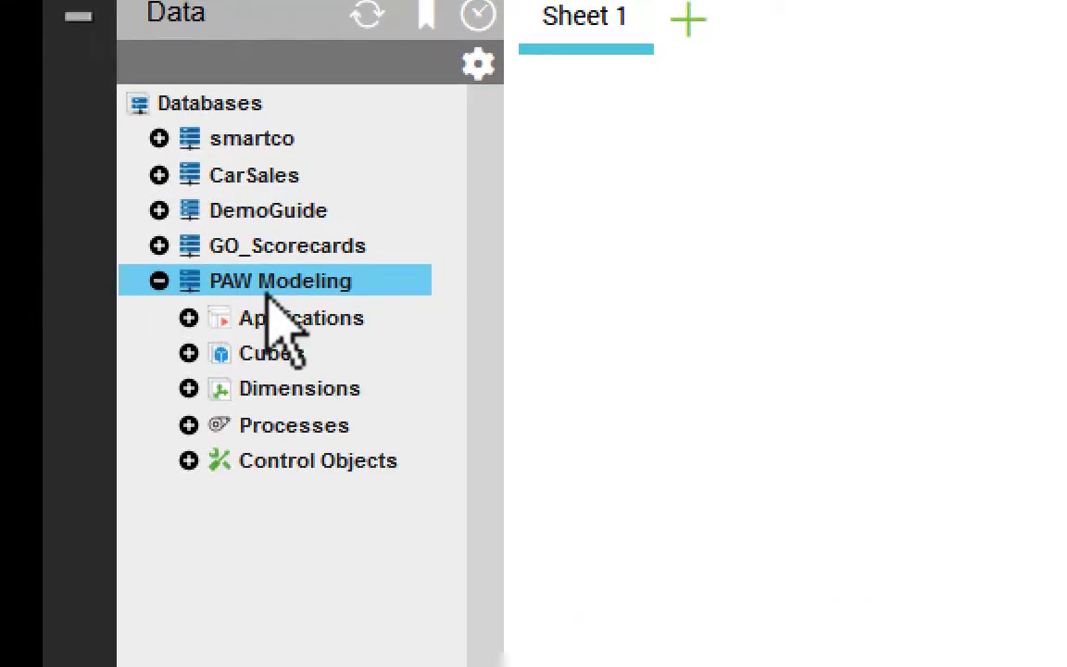
{"action": "left_click", "coordinate": [276, 389]}
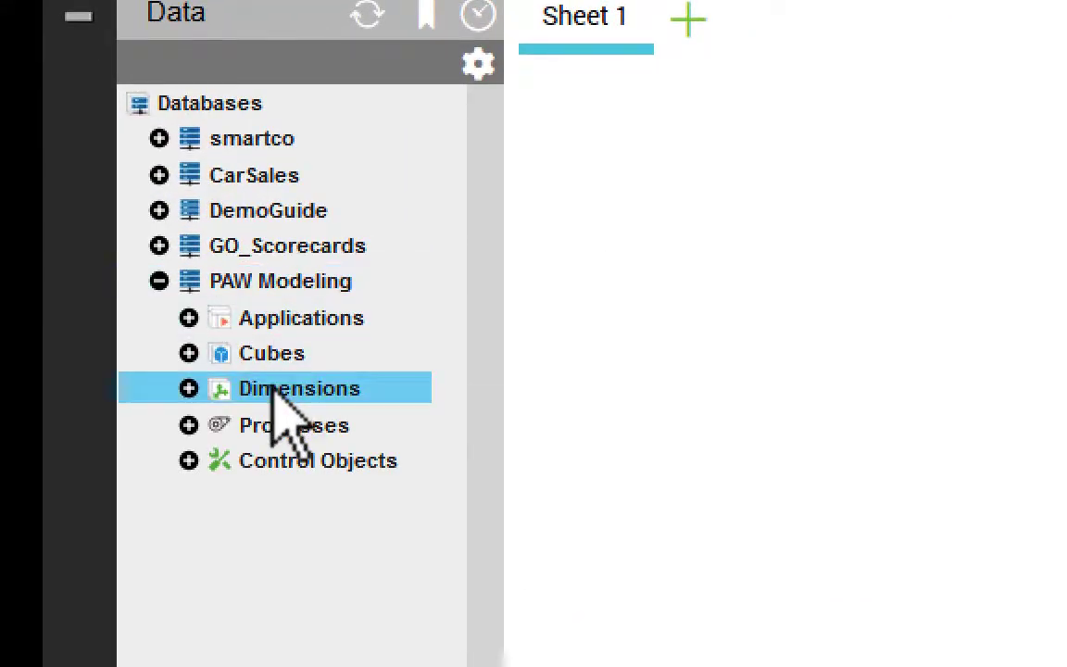
{"action": "right_click", "coordinate": [275, 389]}
{"action": "left_click", "coordinate": [352, 424]}
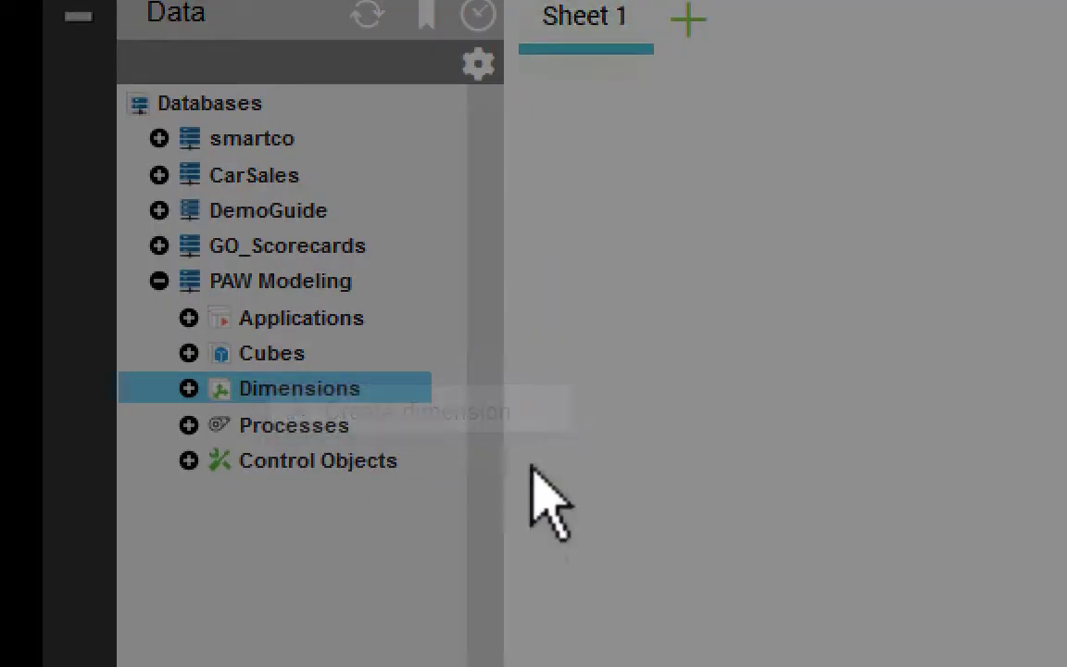
{"action": "type", "text": "Accounts"}
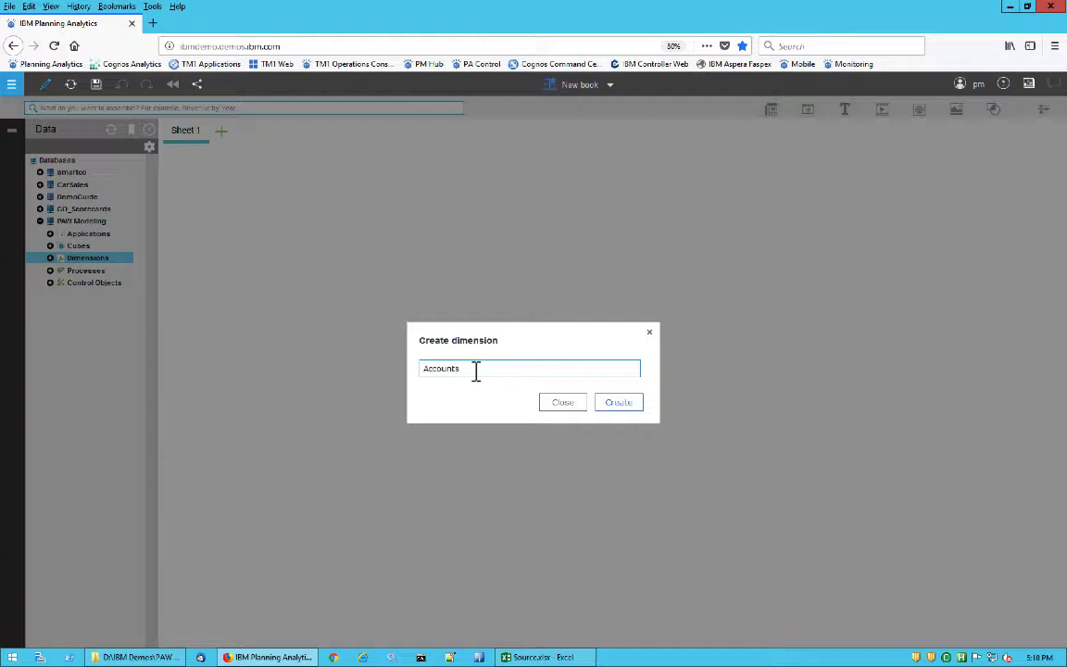
{"action": "left_click", "coordinate": [618, 404]}
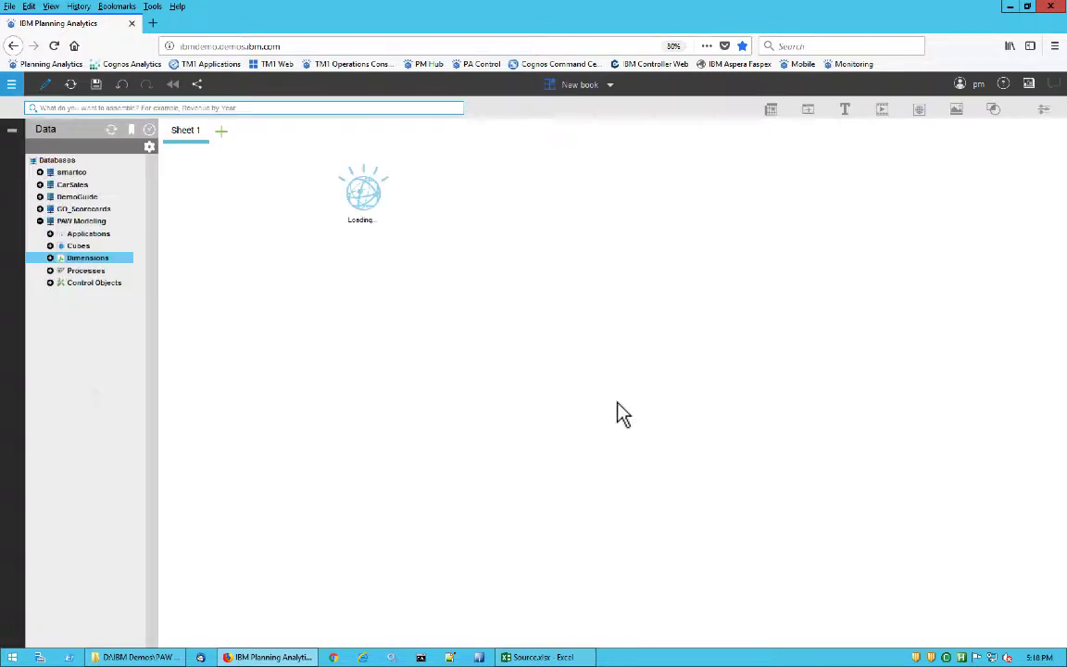
Step: Add members Salaries, Benefits, Phone, Postage, Utilities, Rent and Total Overheads to Accounts
{"action": "left_click", "coordinate": [240, 302]}
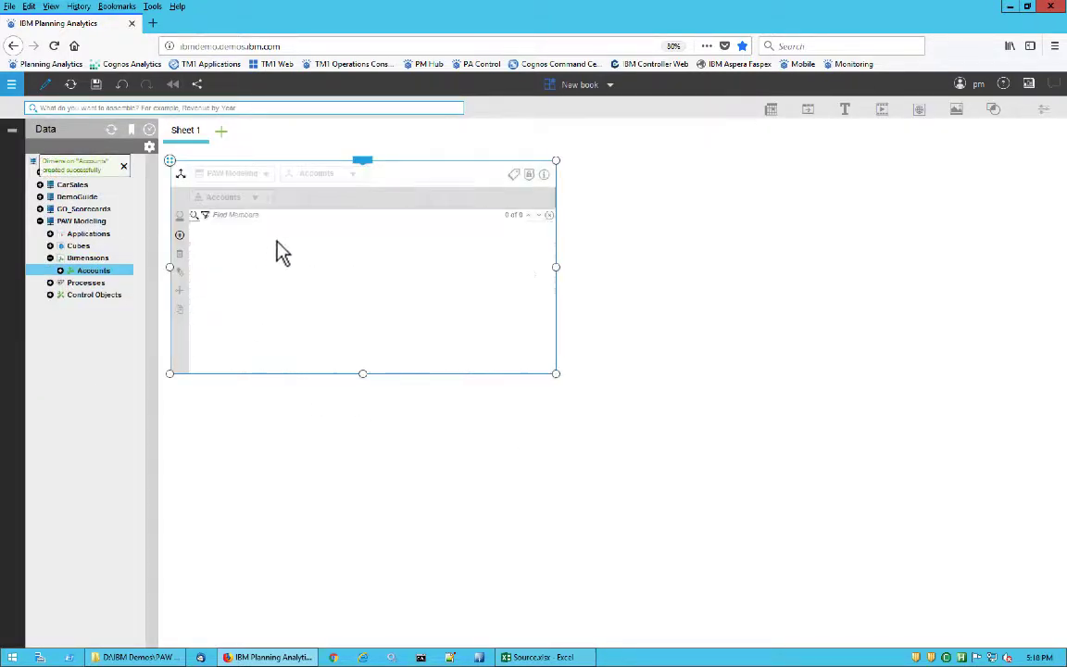
{"action": "type", "text": "Salarie"}
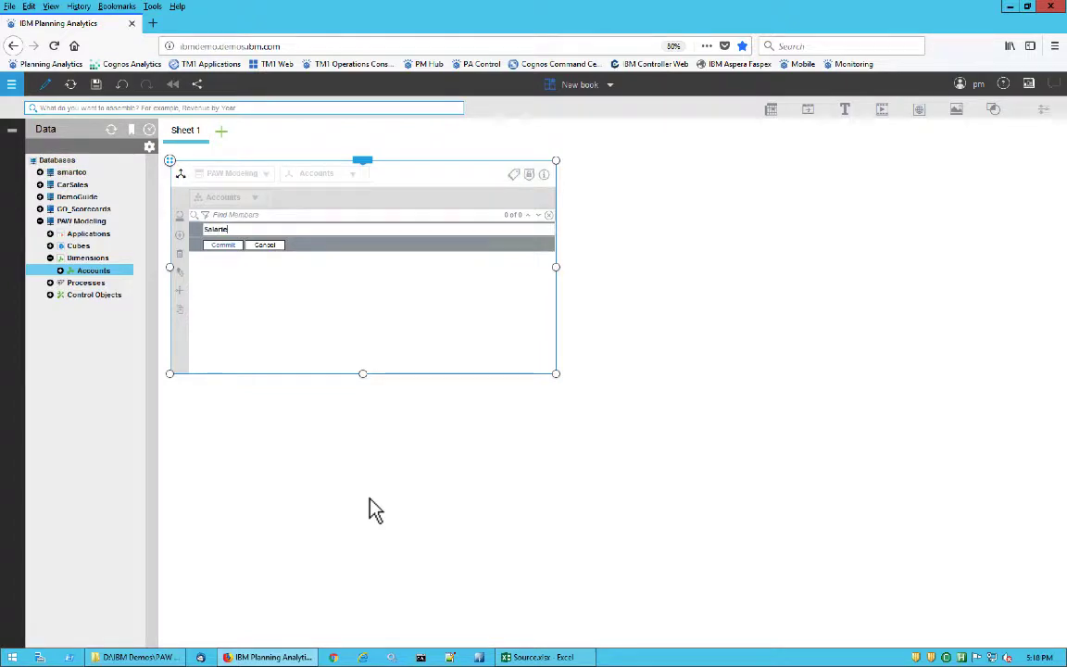
{"action": "type", "text": "s"}
{"action": "key", "text": "Return"}
{"action": "type", "text": "Benefi"}
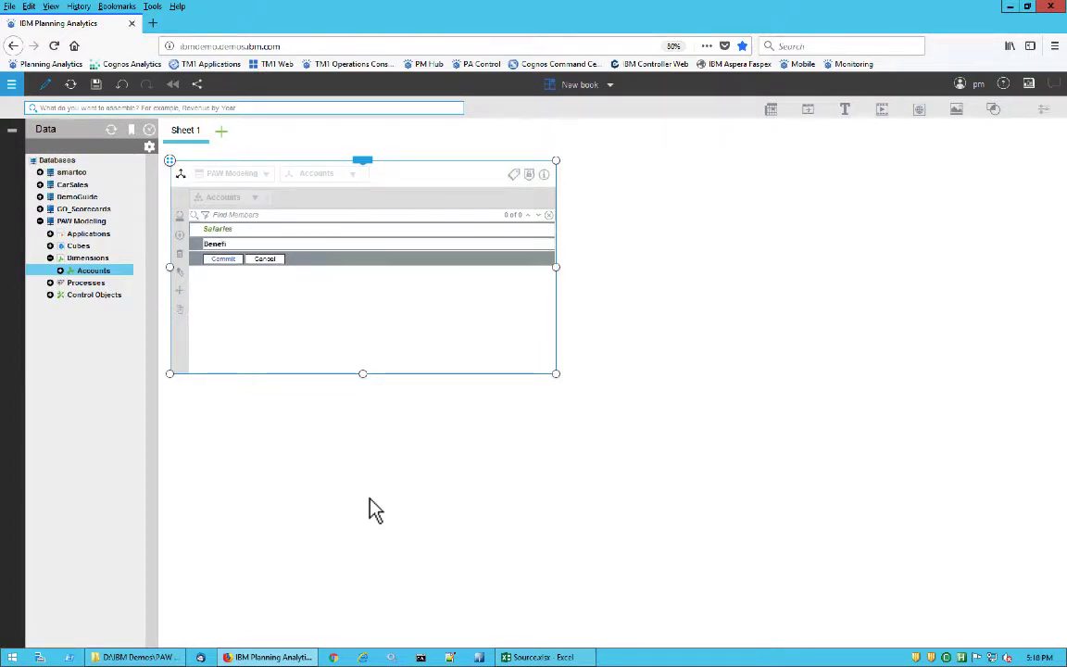
{"action": "type", "text": "ts"}
{"action": "key", "text": "Return"}
{"action": "type", "text": "Phone"}
{"action": "key", "text": "Return"}
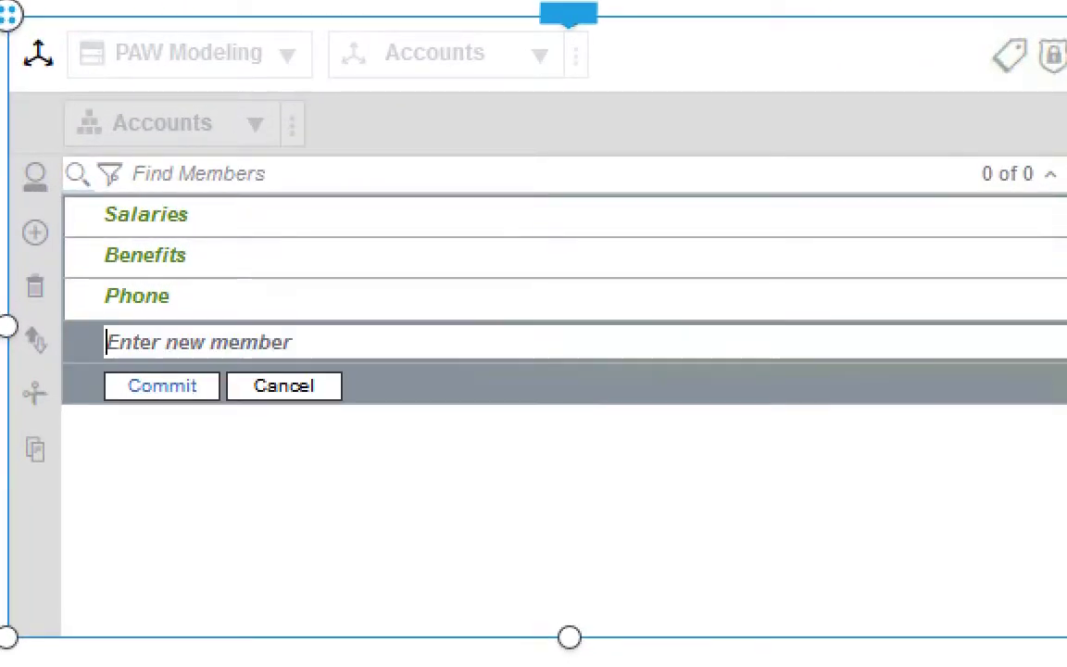
{"action": "type", "text": "Postage"}
{"action": "key", "text": "Return"}
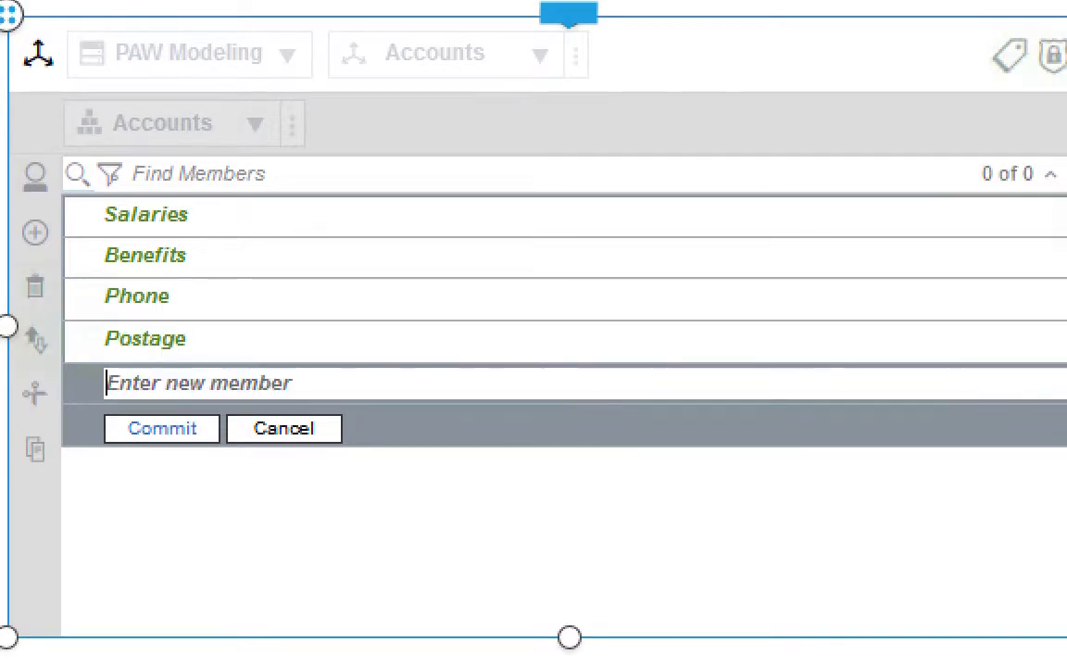
{"action": "type", "text": "Utilitie"}
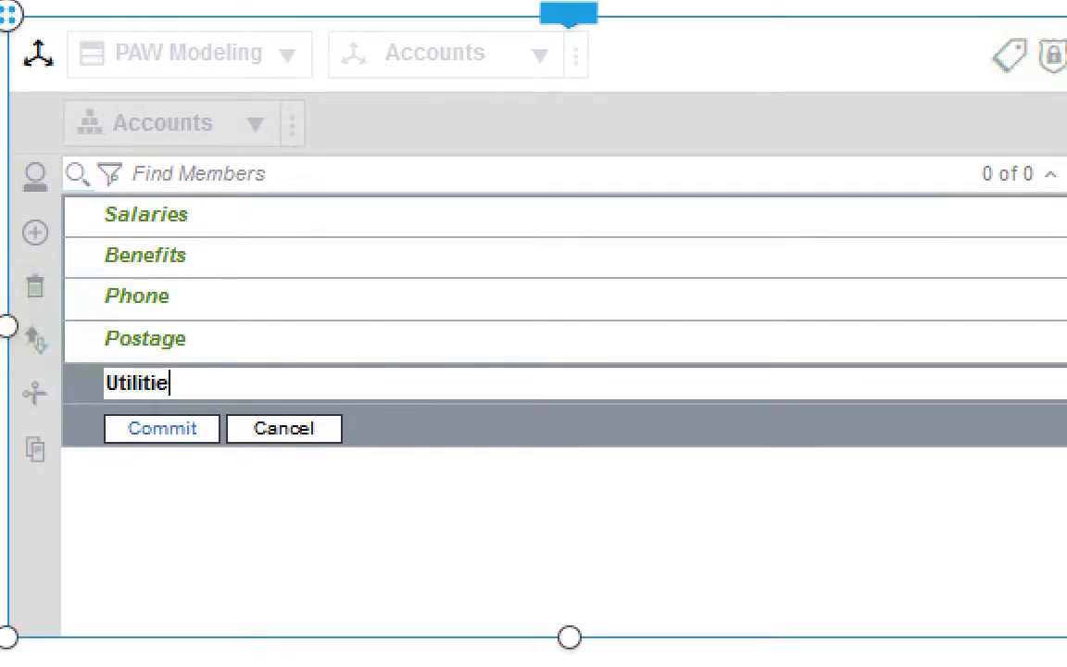
{"action": "type", "text": "s"}
{"action": "key", "text": "Return"}
{"action": "type", "text": "Rent"}
{"action": "key", "text": "Return"}
{"action": "type", "text": "Tot"}
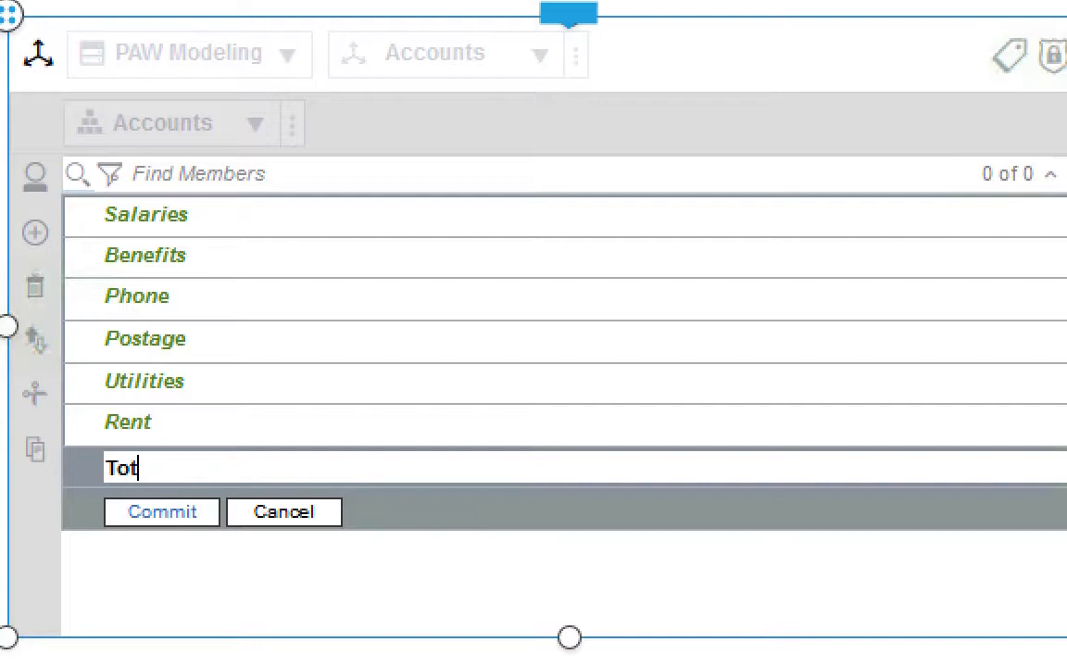
{"action": "type", "text": "al Overheads"}
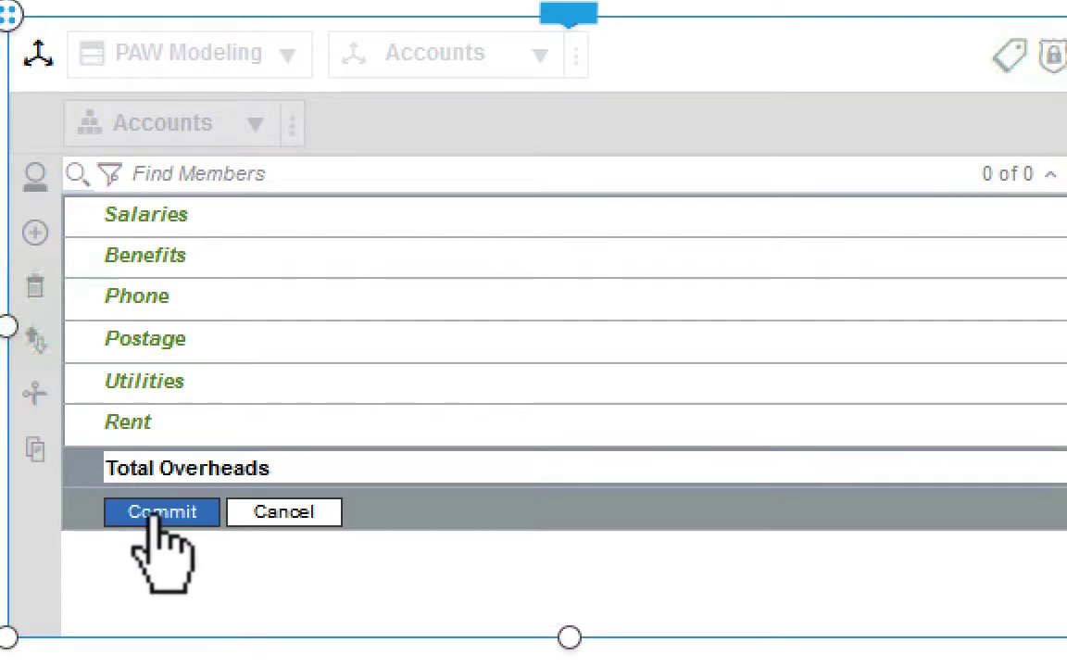
{"action": "left_click", "coordinate": [158, 515]}
Step: Make the six accounts, Salaries through Rent, children of Total Overheads
{"action": "left_click", "coordinate": [421, 222]}
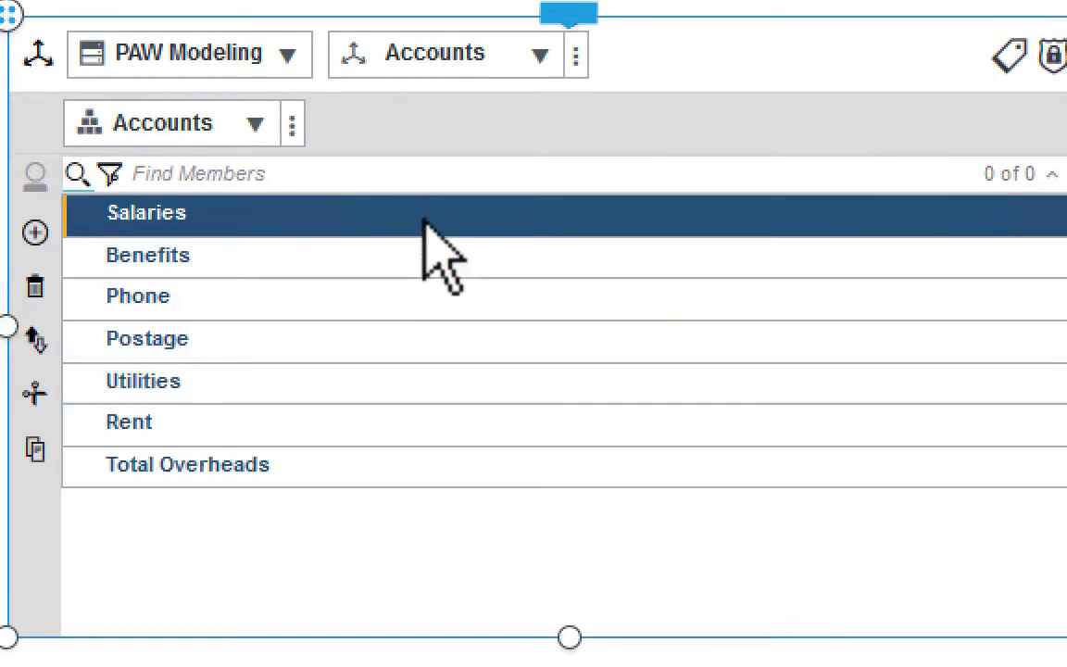
{"action": "left_click", "coordinate": [437, 424], "text": "shift"}
{"action": "left_click_drag", "start_coordinate": [437, 424], "coordinate": [426, 469]}
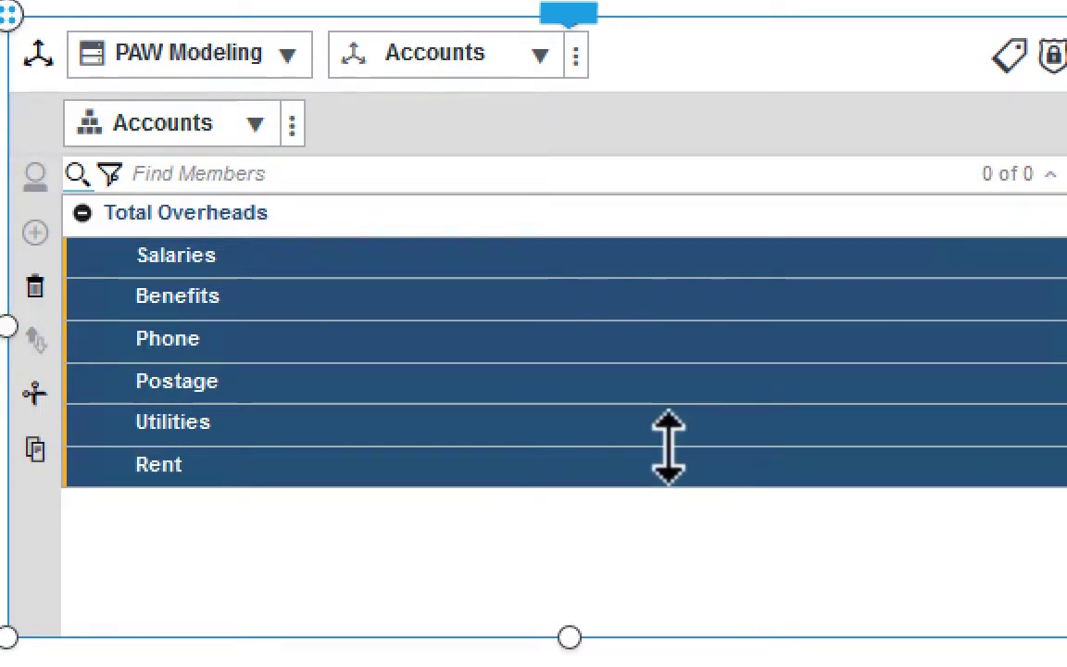
Step: Apply the Accounting number format to Total Overheads and its six accounts
{"action": "left_click", "coordinate": [657, 220]}
{"action": "left_click", "coordinate": [502, 469], "text": "shift"}
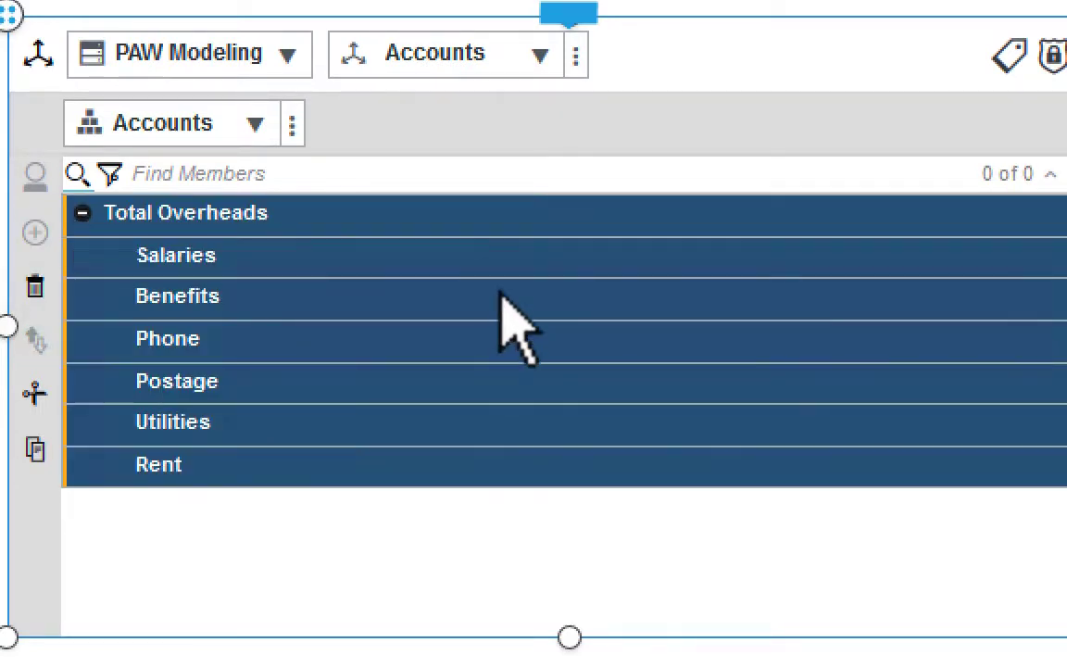
{"action": "right_click", "coordinate": [501, 294]}
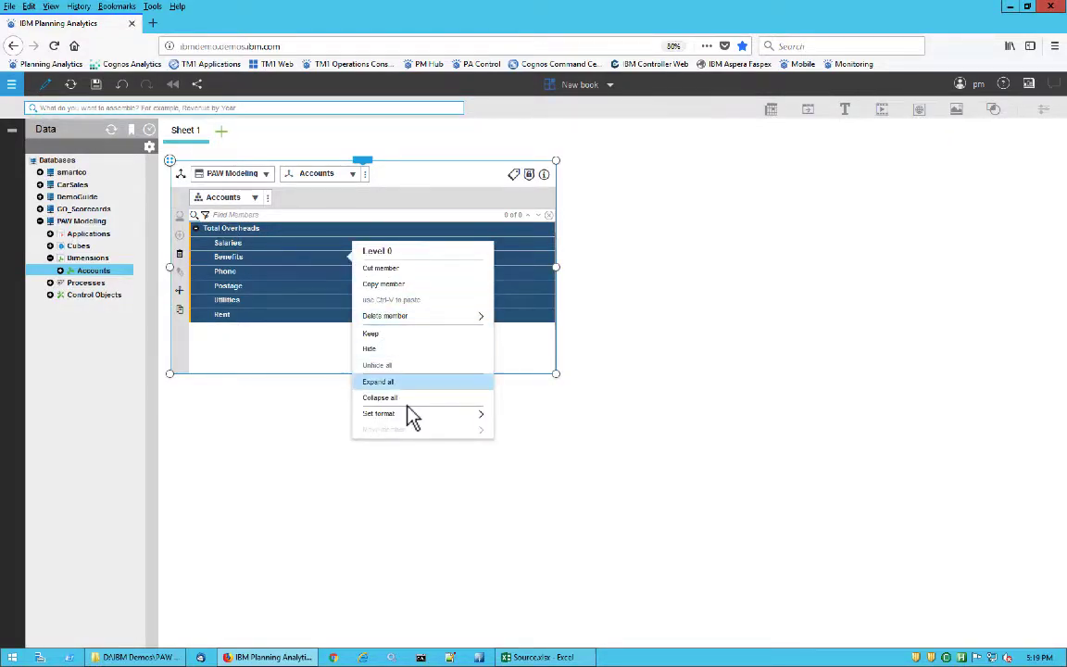
{"action": "left_click", "coordinate": [411, 417]}
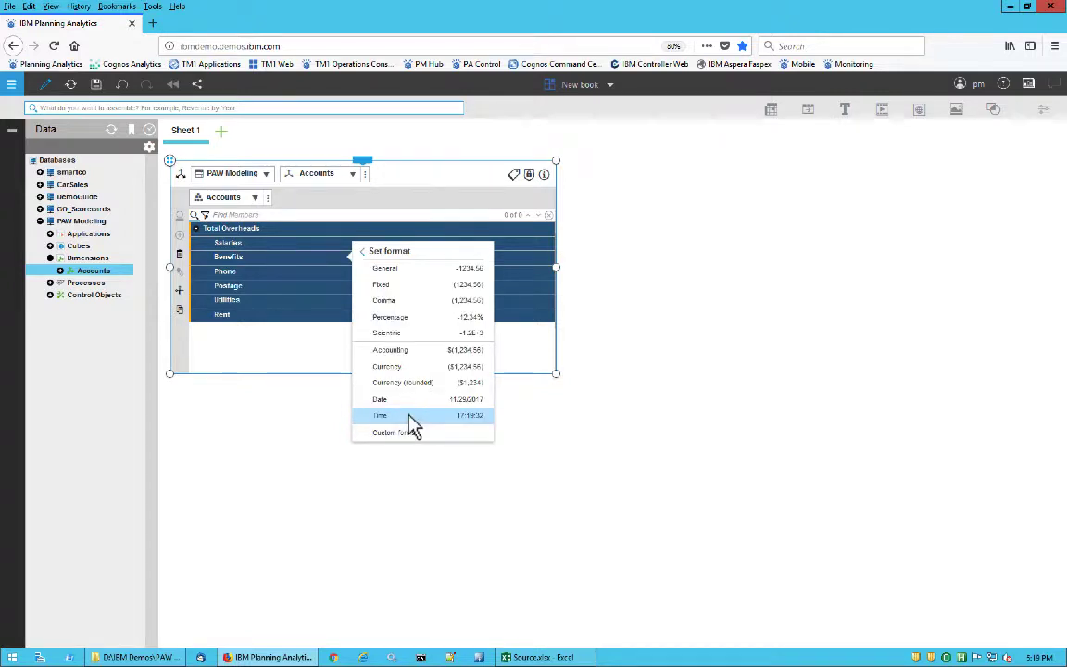
{"action": "left_click", "coordinate": [471, 350]}
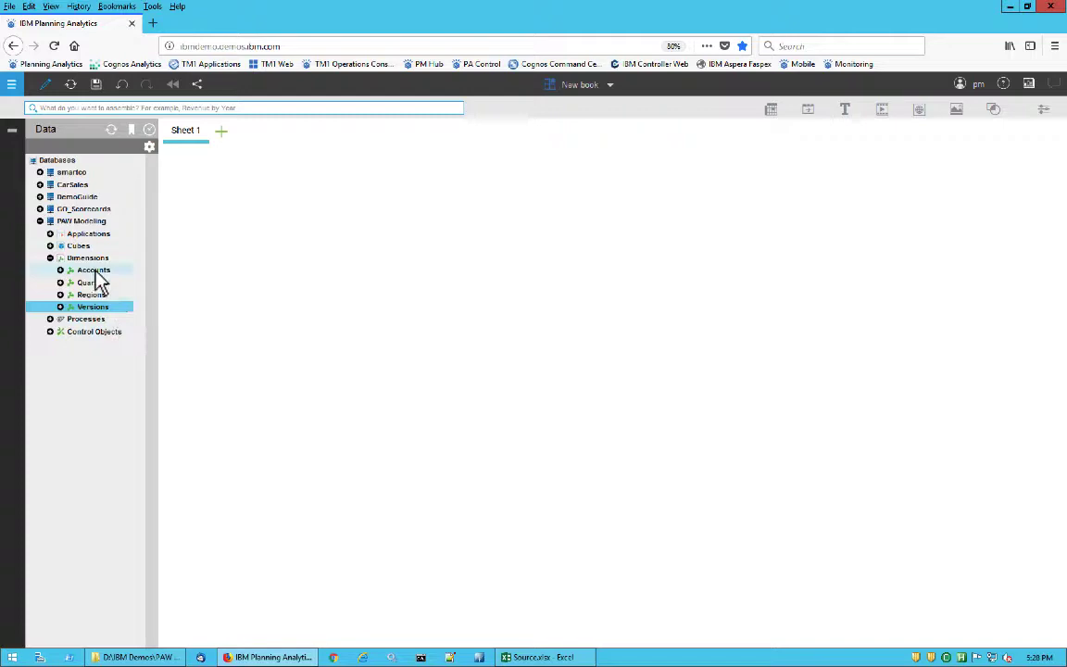
Step: Create an Overheads cube in PAW Modeling using Accounts, Quarters, Regions and Versions
{"action": "left_click", "coordinate": [80, 246]}
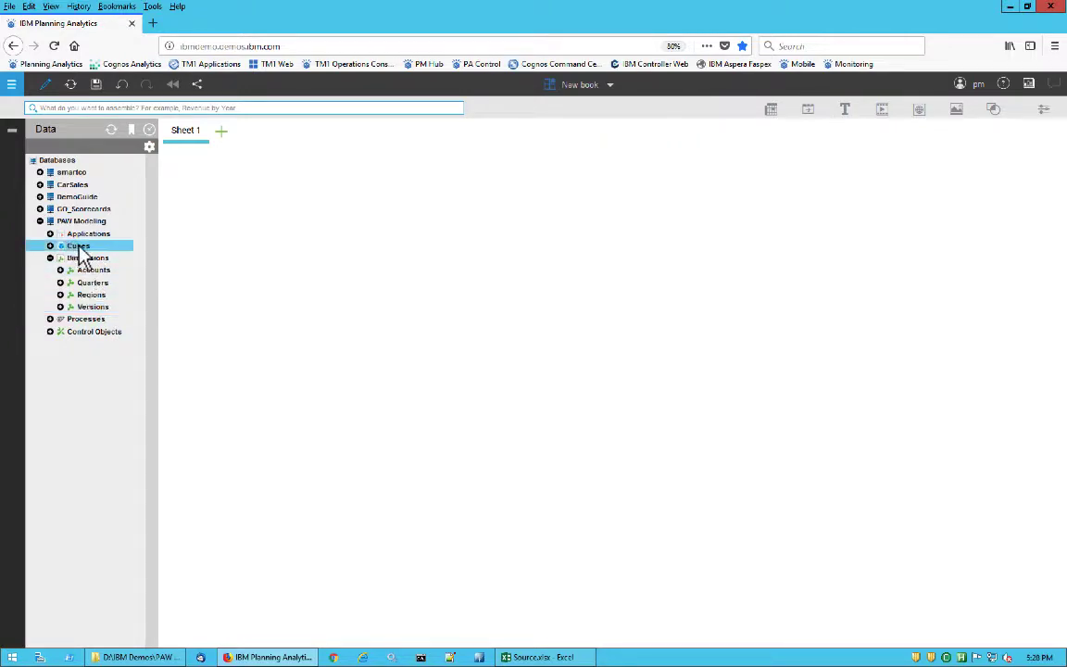
{"action": "right_click", "coordinate": [98, 252]}
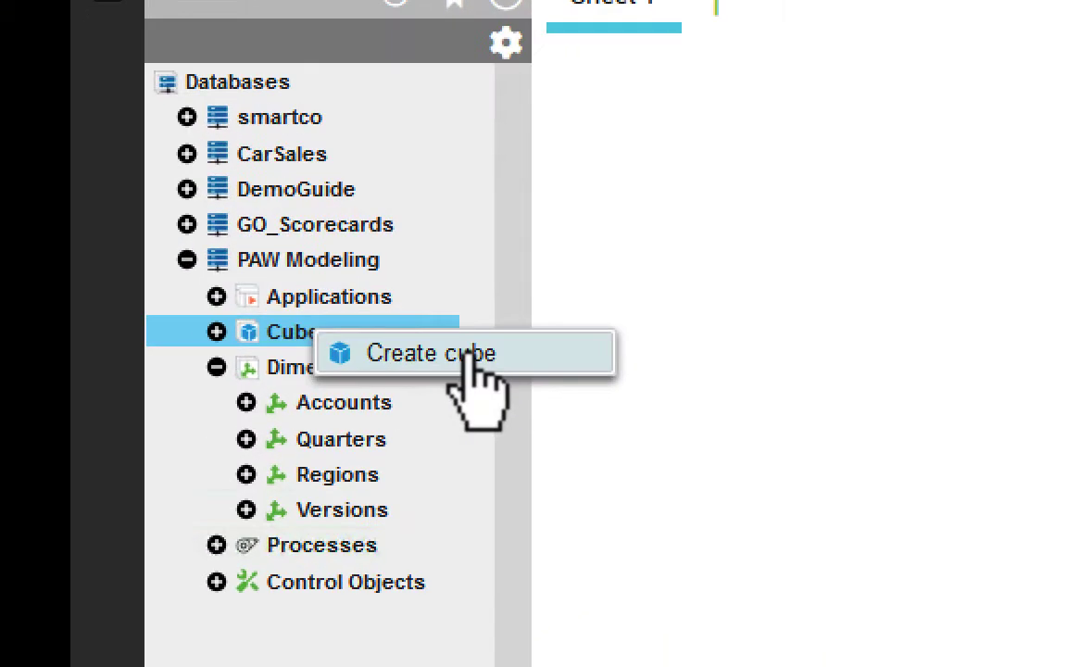
{"action": "left_click", "coordinate": [478, 356]}
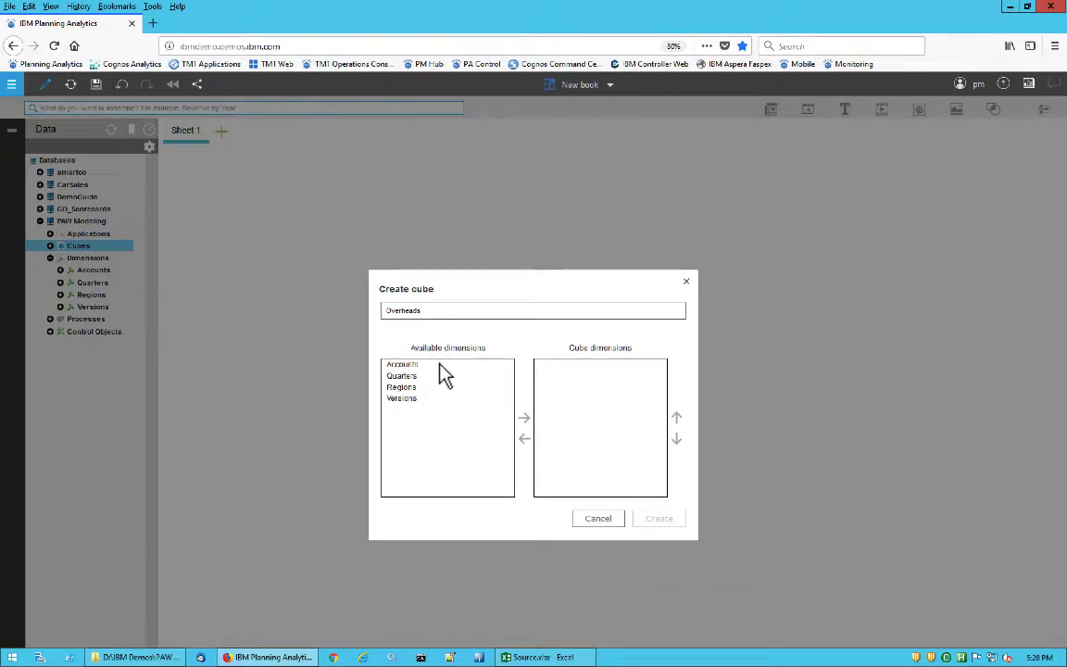
{"action": "left_click", "coordinate": [439, 365]}
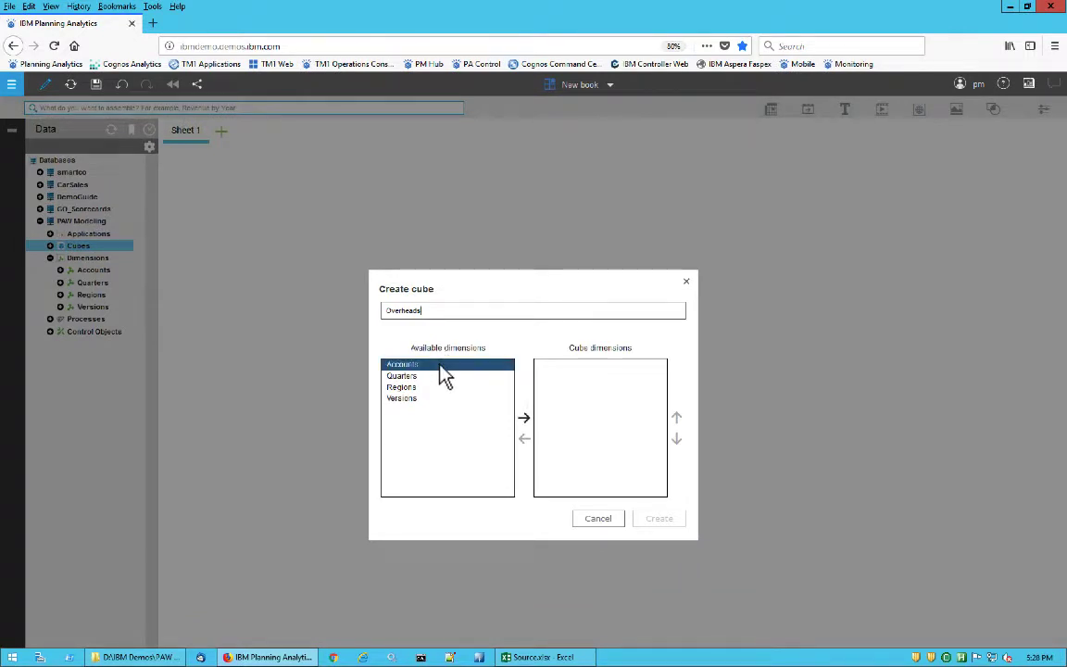
{"action": "left_click", "coordinate": [441, 398], "text": "shift"}
{"action": "left_click", "coordinate": [524, 419]}
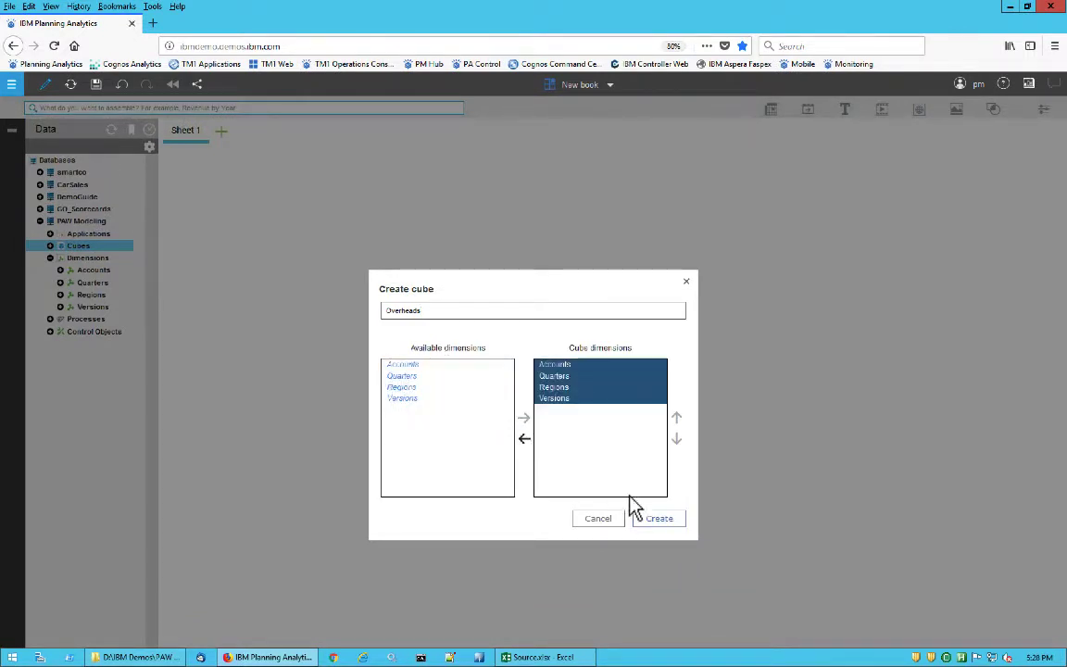
{"action": "left_click", "coordinate": [661, 521]}
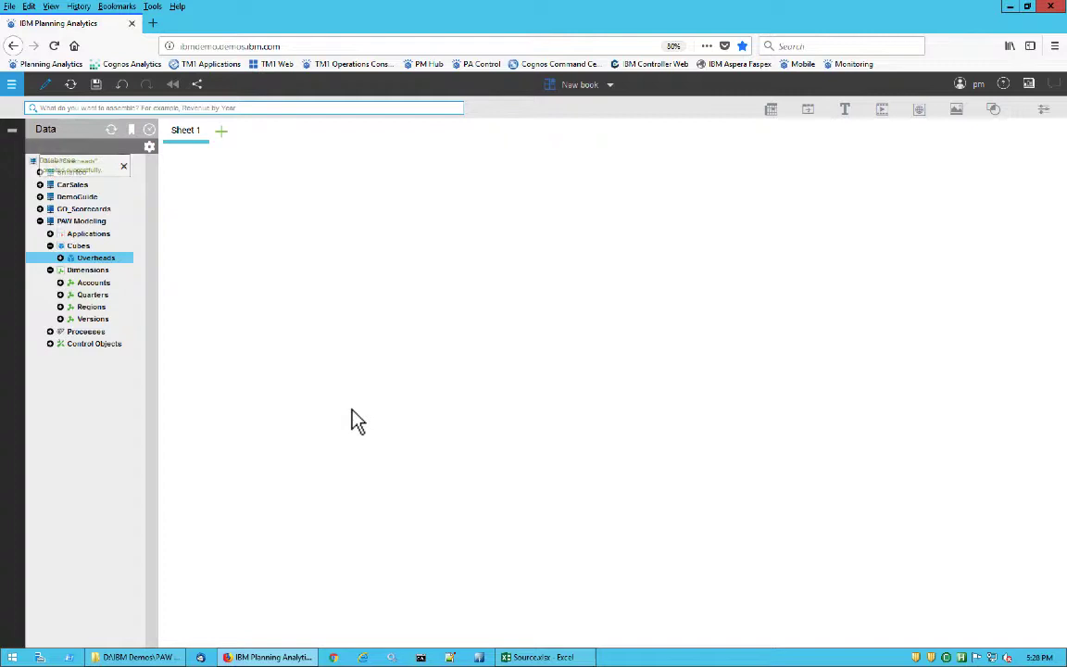
Step: Add a new Overheads view to Sheet 1 with accounts on rows and quarters as columns
{"action": "right_click", "coordinate": [102, 261]}
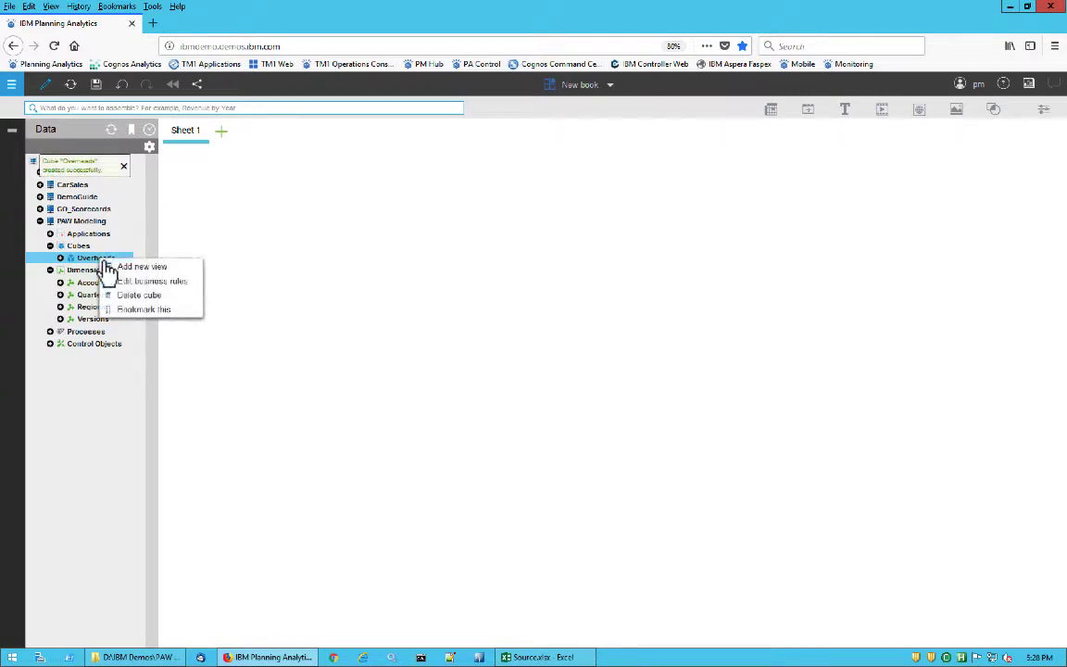
{"action": "left_click", "coordinate": [133, 268]}
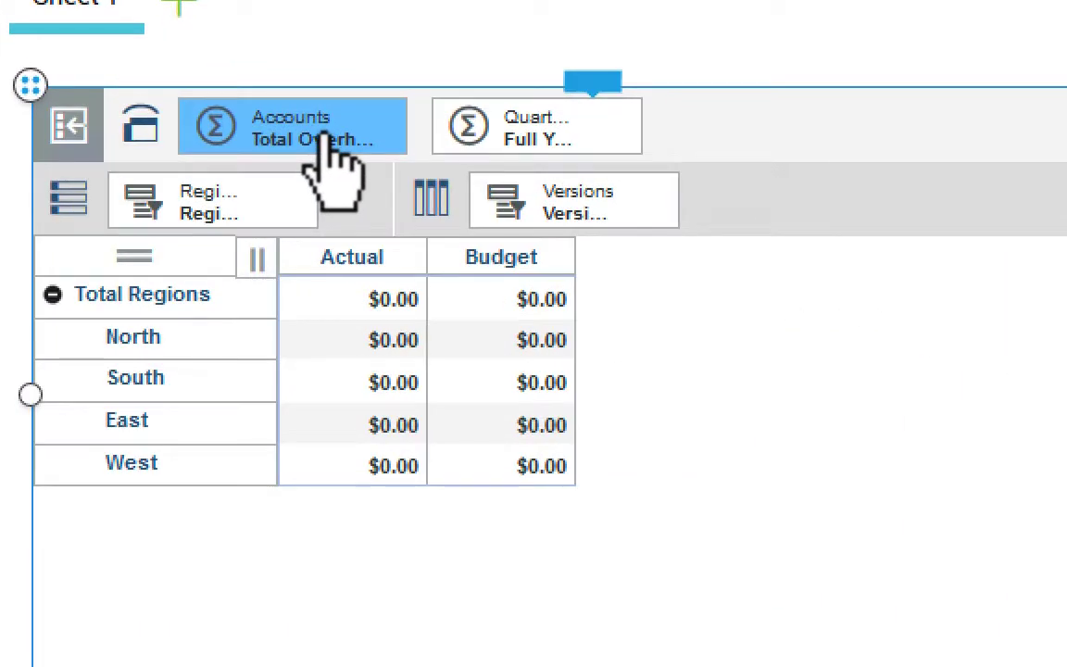
{"action": "left_click_drag", "start_coordinate": [324, 148], "coordinate": [222, 208]}
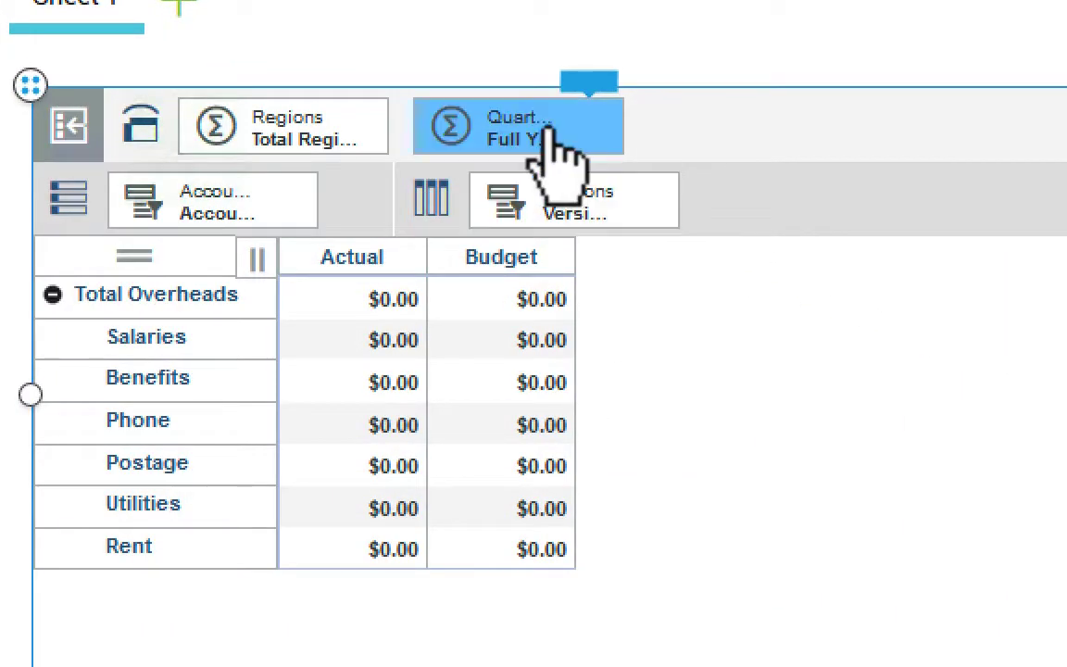
{"action": "left_click_drag", "start_coordinate": [543, 154], "coordinate": [602, 217]}
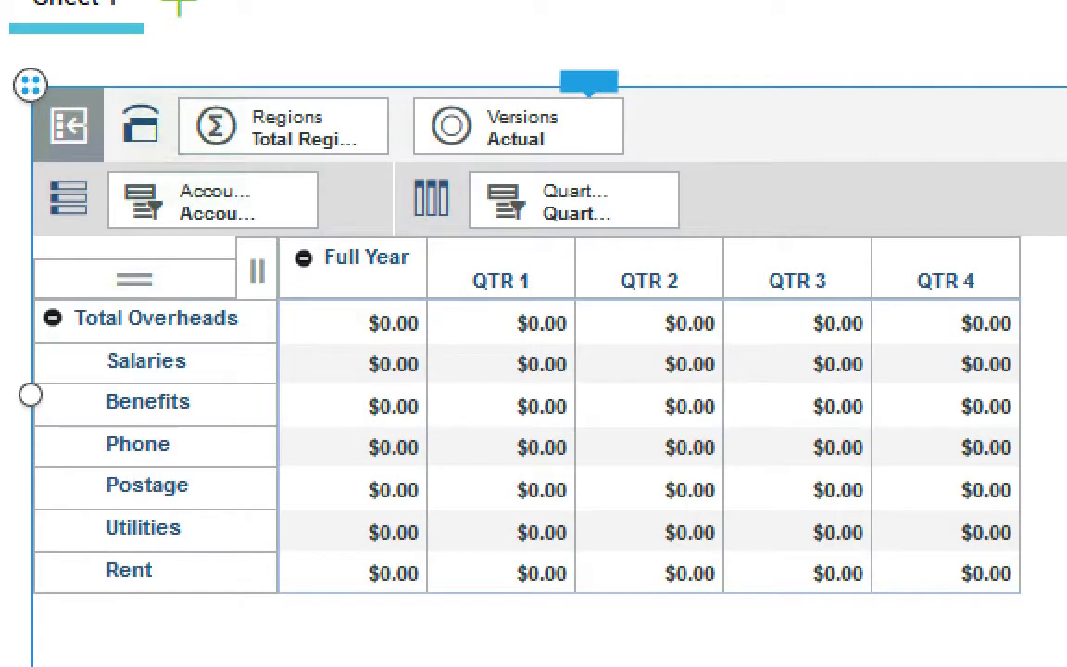
{"action": "key", "text": "Escape"}
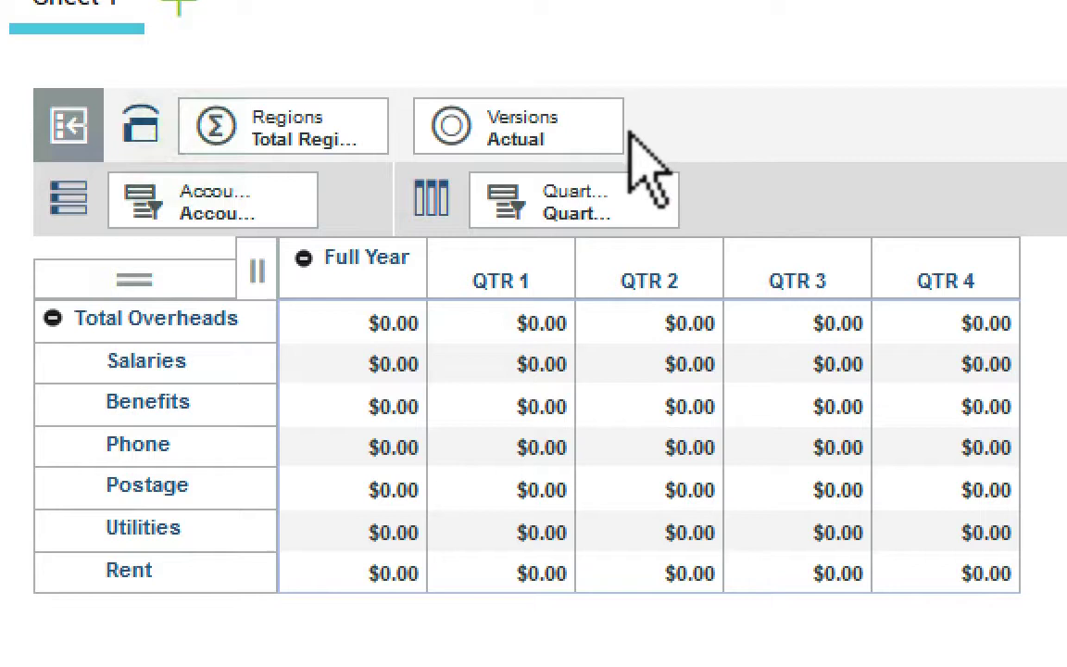
Step: Nest Actual and Budget under each quarter and move regions into the rows beside accounts
{"action": "left_click_drag", "start_coordinate": [526, 130], "coordinate": [774, 206]}
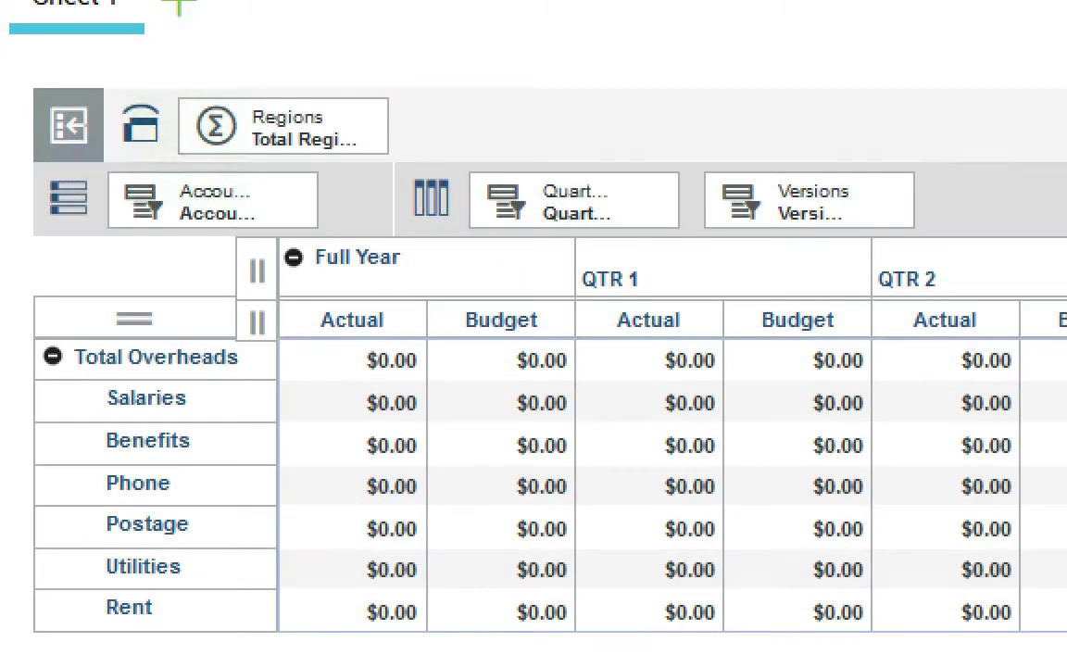
{"action": "left_click", "coordinate": [355, 323]}
{"action": "left_click", "coordinate": [479, 322]}
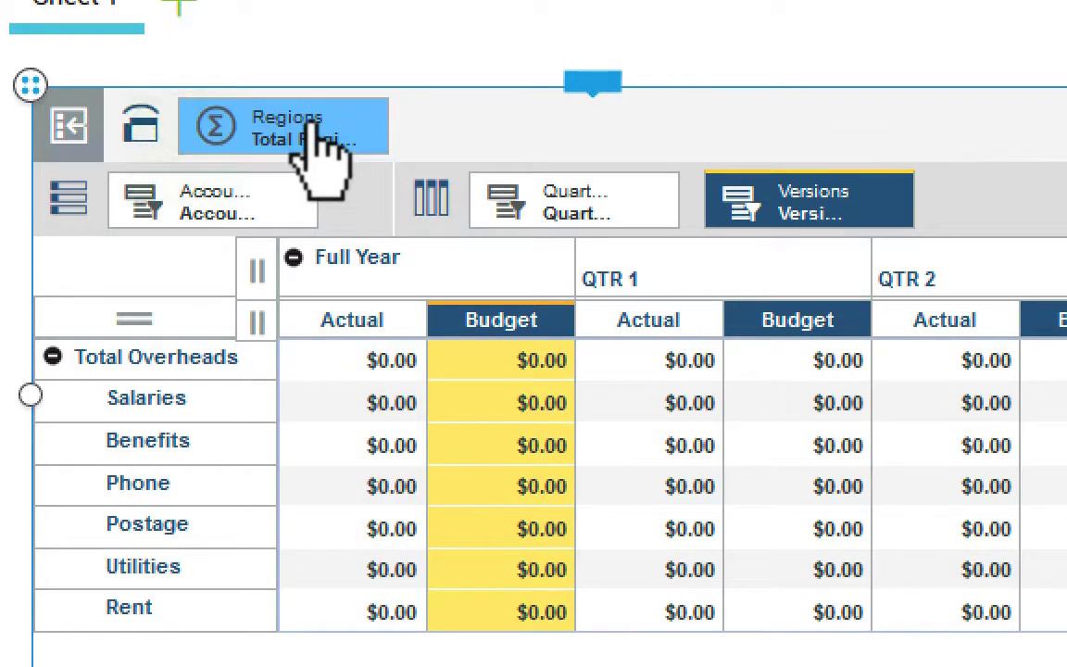
{"action": "mouse_move", "coordinate": [287, 139]}
{"action": "left_mouse_down"}
{"action": "mouse_move", "coordinate": [147, 180]}
{"action": "mouse_move", "coordinate": [104, 215]}
{"action": "left_mouse_up"}
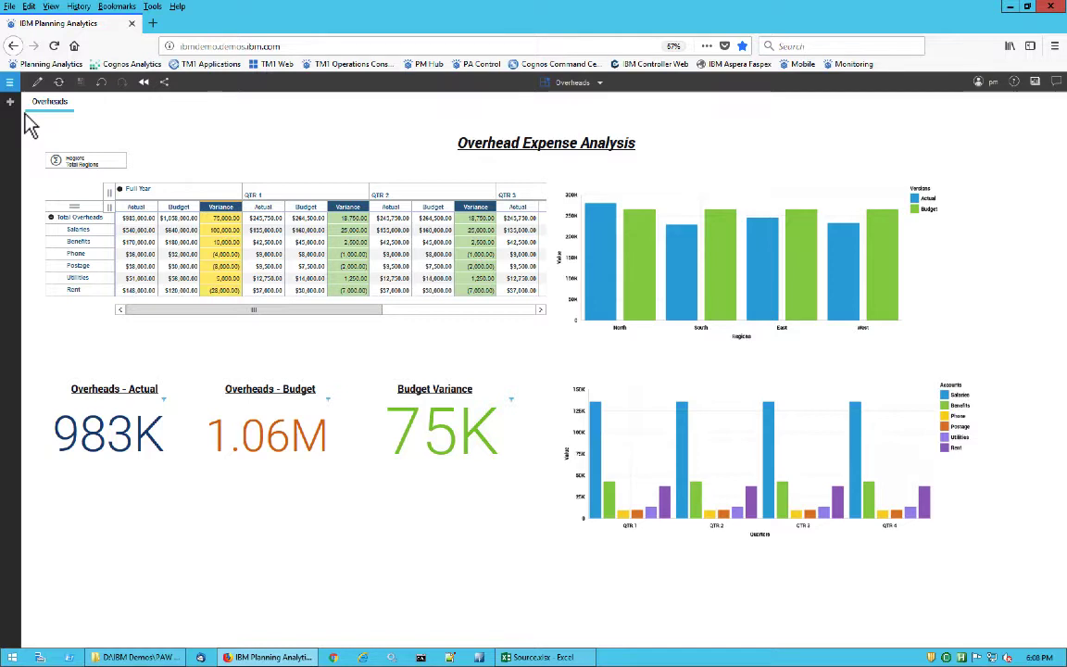
Step: Filter the dashboard to West, then South, then back to Total Regions
{"action": "left_click", "coordinate": [79, 163]}
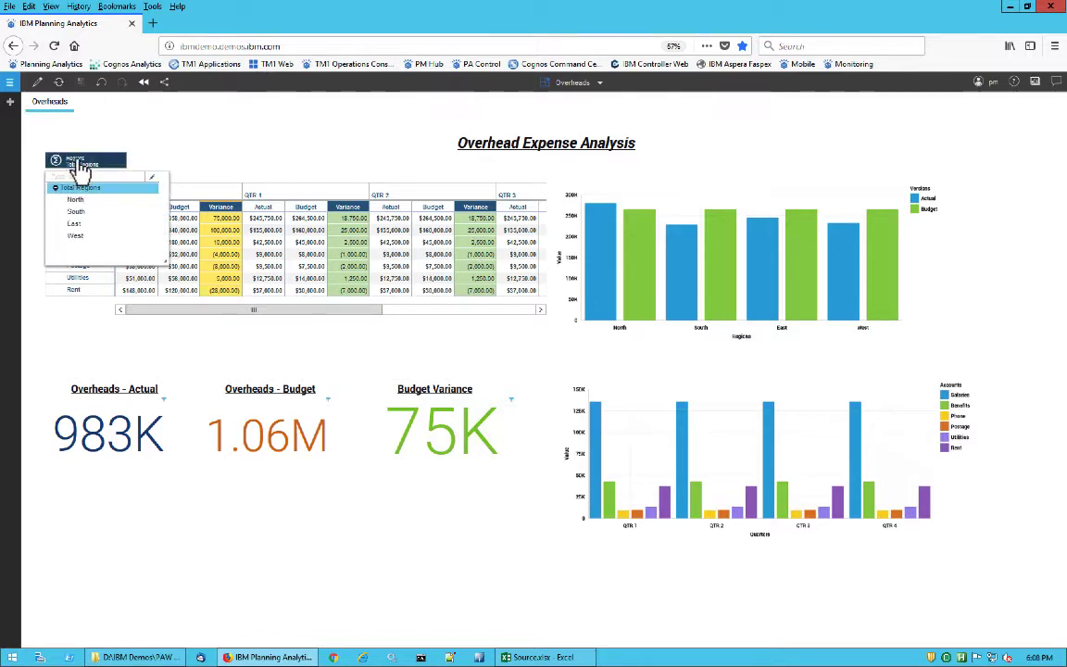
{"action": "left_click", "coordinate": [97, 235]}
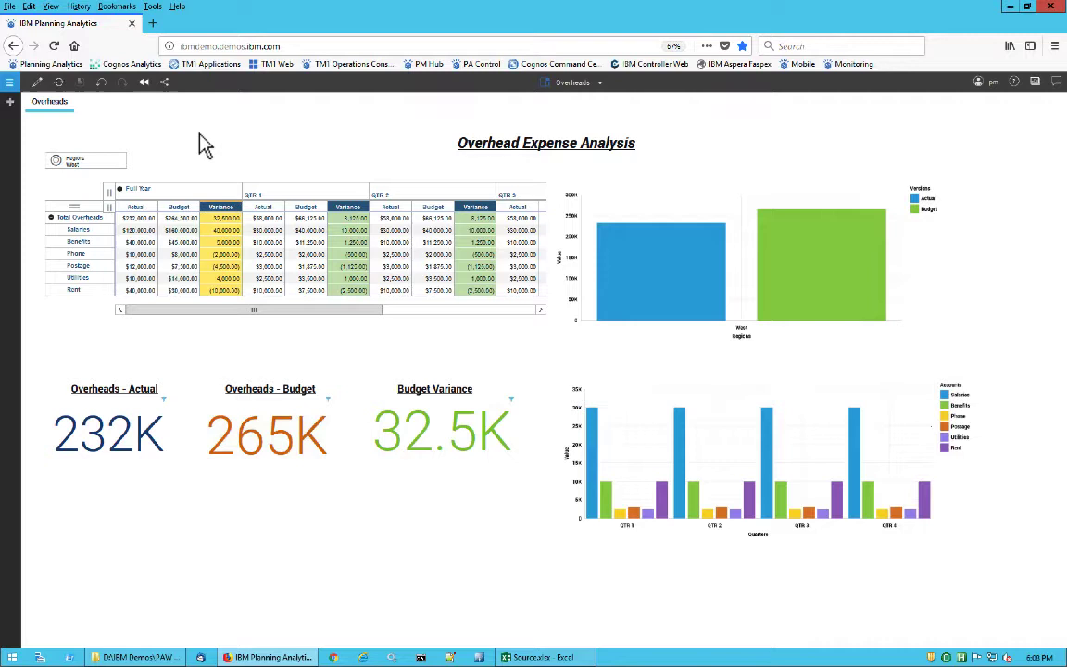
{"action": "left_click", "coordinate": [103, 160]}
{"action": "left_click", "coordinate": [78, 211]}
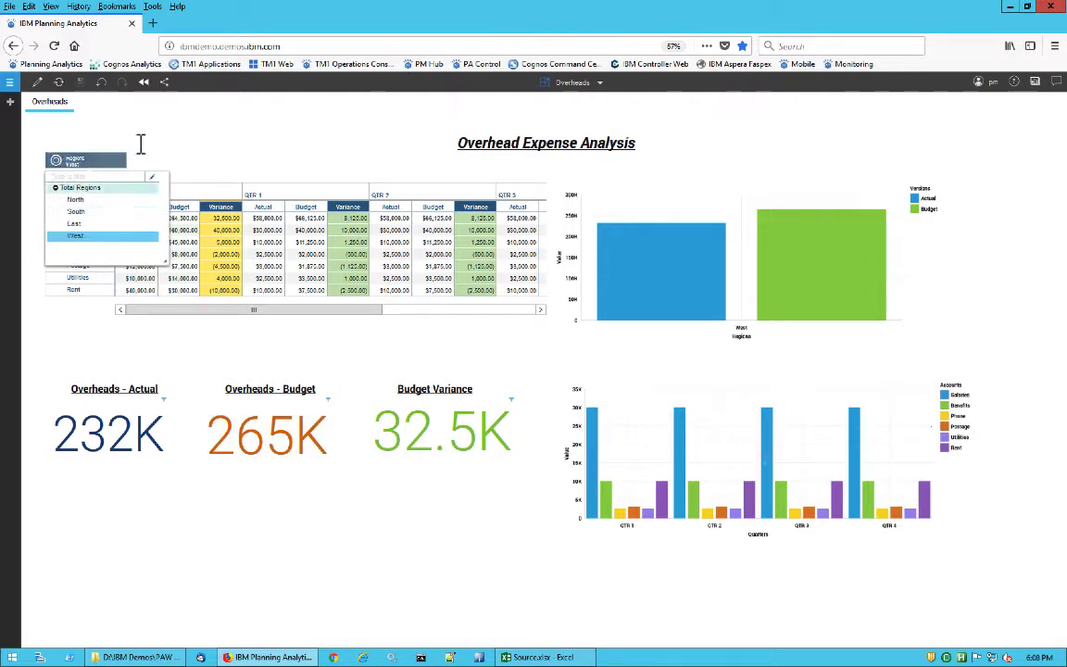
{"action": "left_click", "coordinate": [88, 162]}
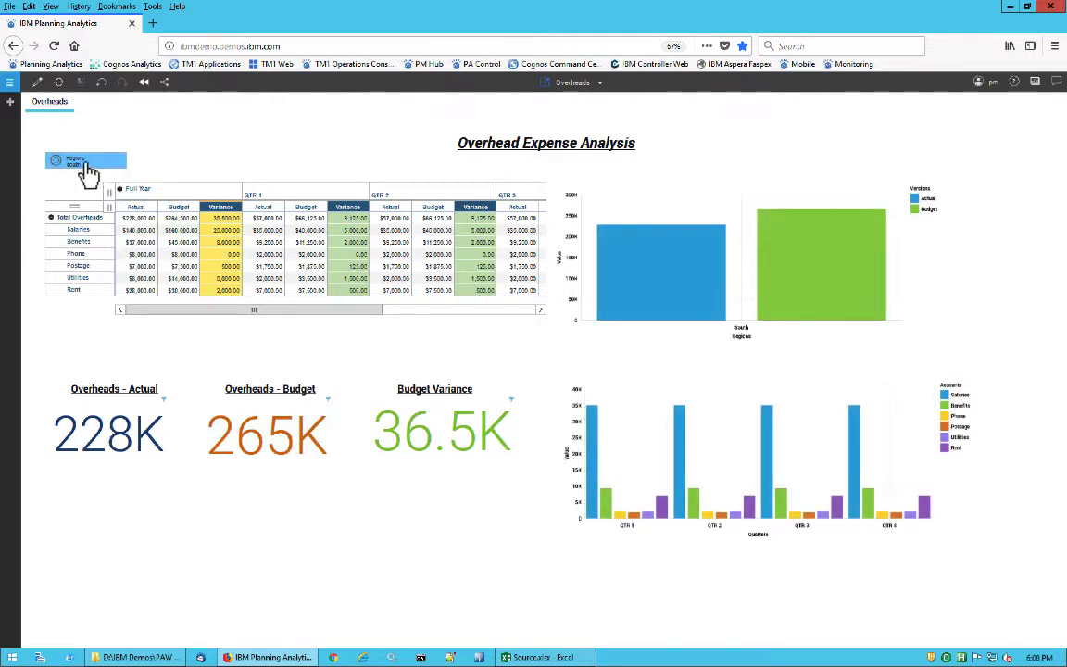
{"action": "left_click", "coordinate": [74, 184]}
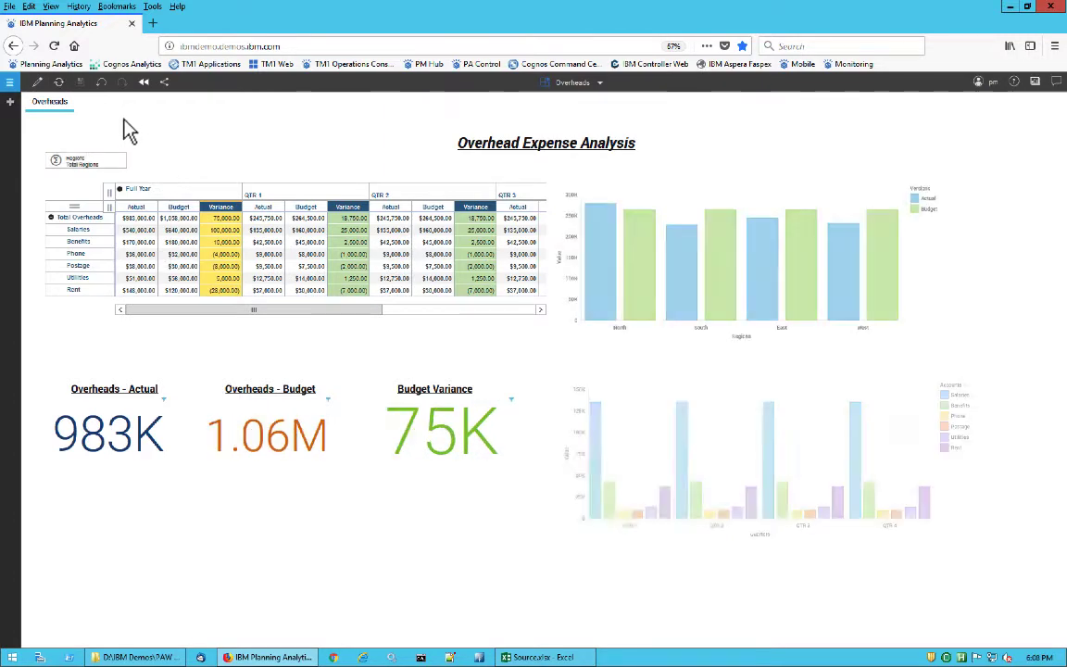